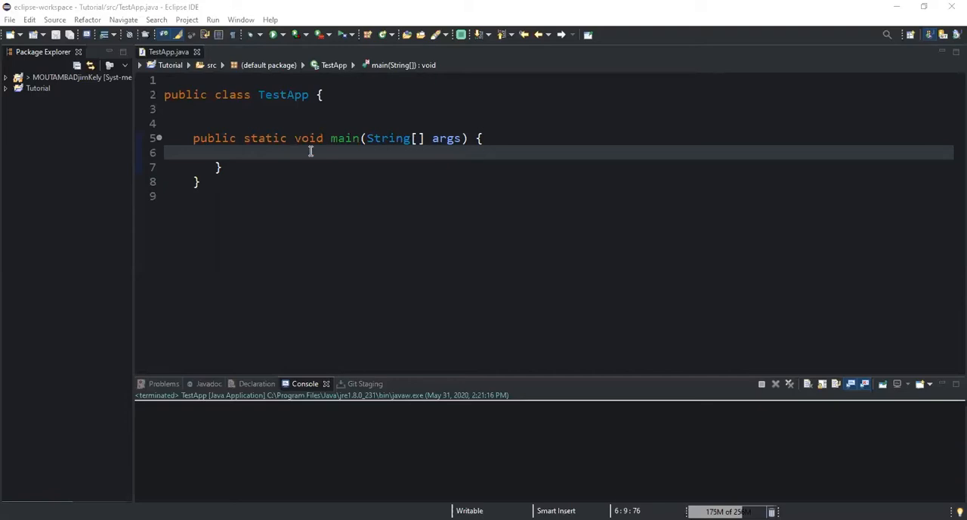
pyautogui.write('String str')
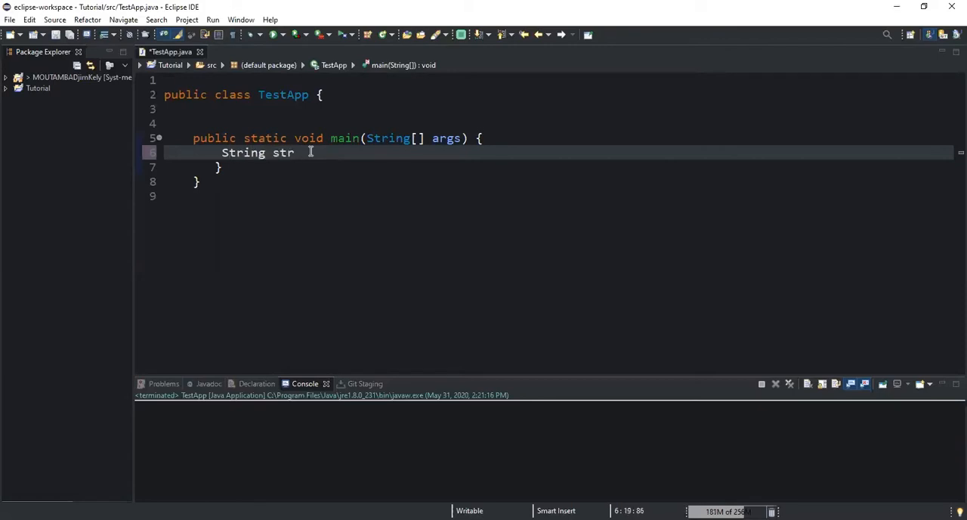
pyautogui.write(' = "')
pyautogui.write('I love programming";')
# - Declare String str = "I love programming"; inside main and start a new line
pyautogui.press('Return')
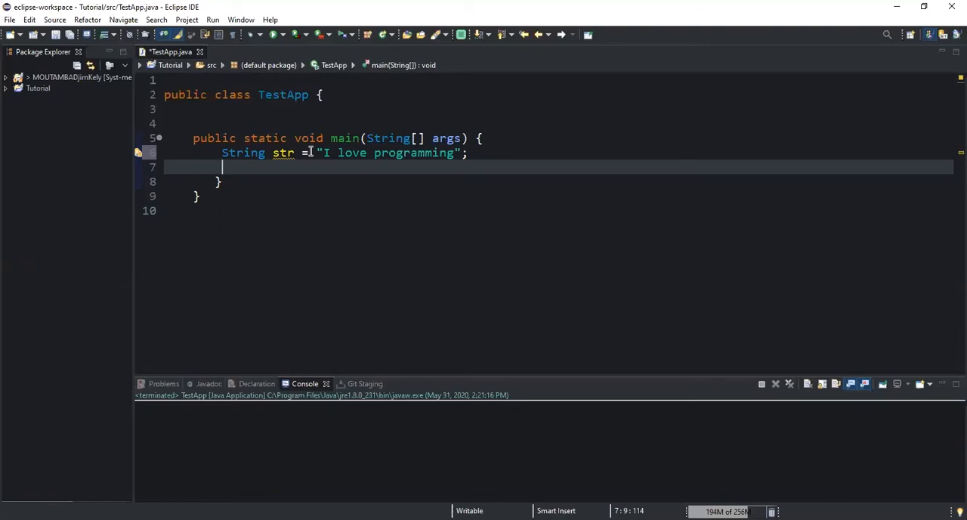
# - Add char array[] = str.toCharArray(); below the string, keeping the closing brace on its own line
pyautogui.press('Return')
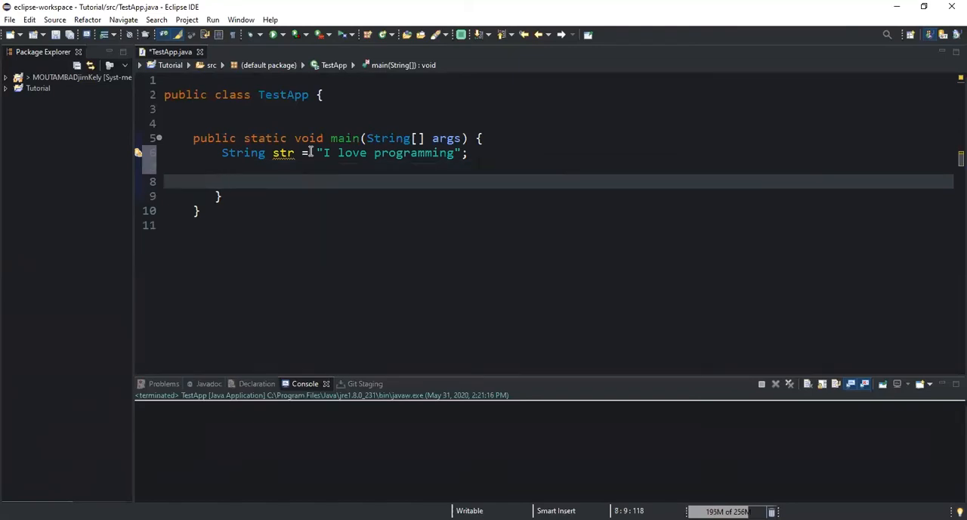
pyautogui.write('char ')
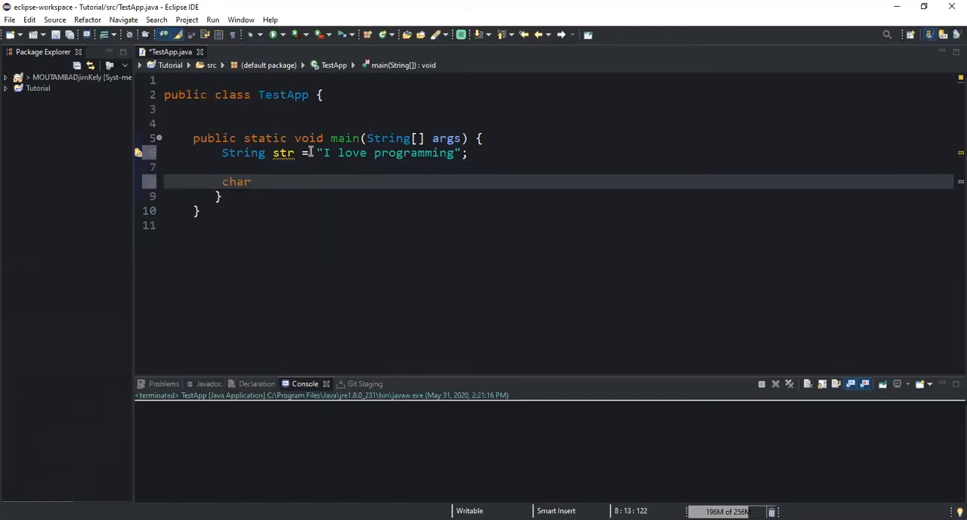
pyautogui.write('array')
pyautogui.write(' =')
pyautogui.press('BackSpace')
pyautogui.press('BackSpace')
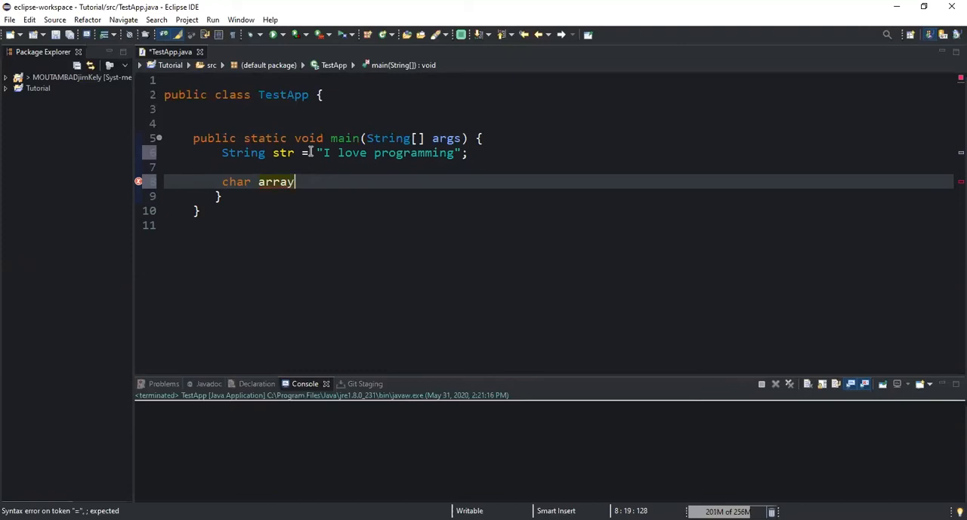
pyautogui.write('[]')
pyautogui.press('Down')
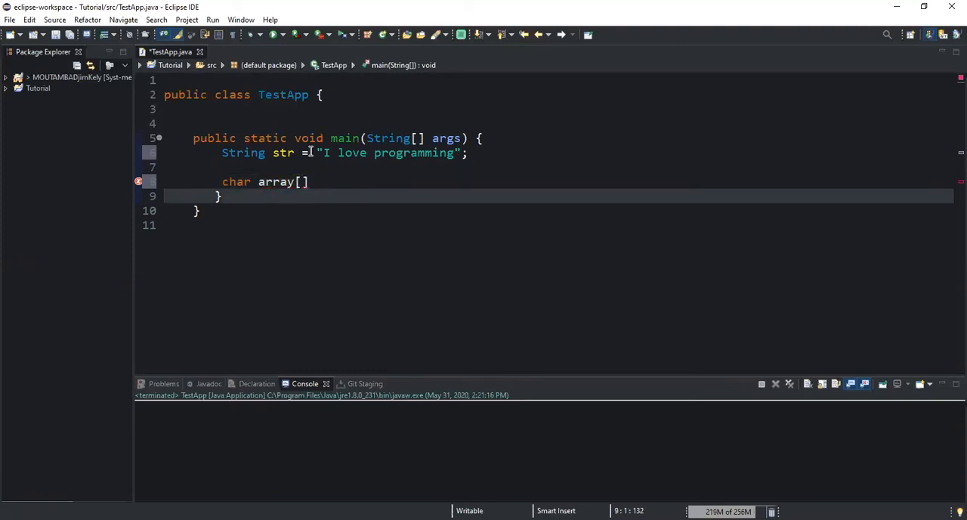
pyautogui.press('BackSpace')
pyautogui.write('=')
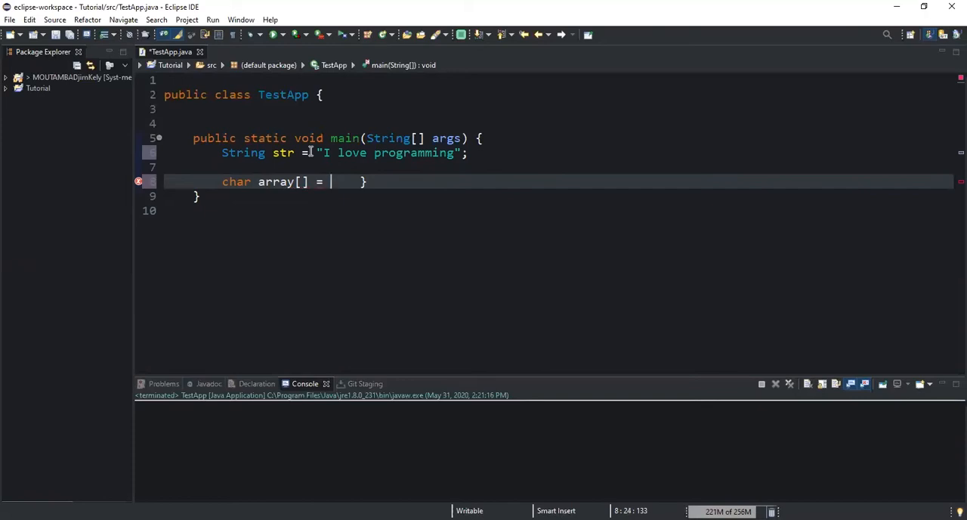
pyautogui.write(' str')
pyautogui.write('.')
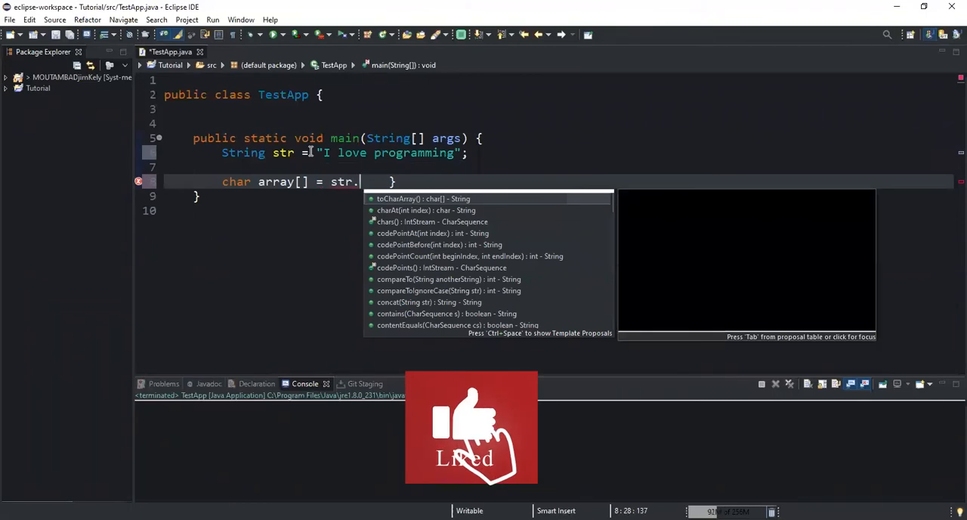
pyautogui.write('to  ')
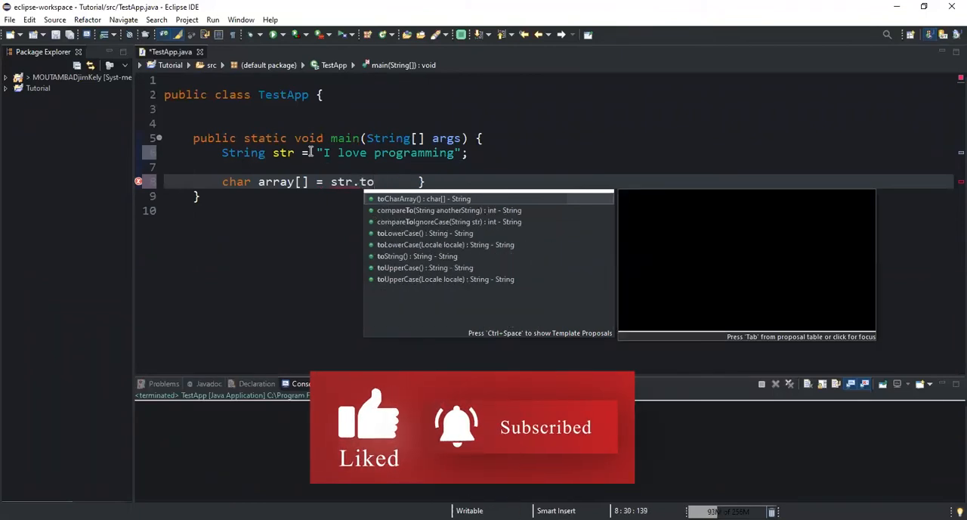
pyautogui.write('CharArray();')
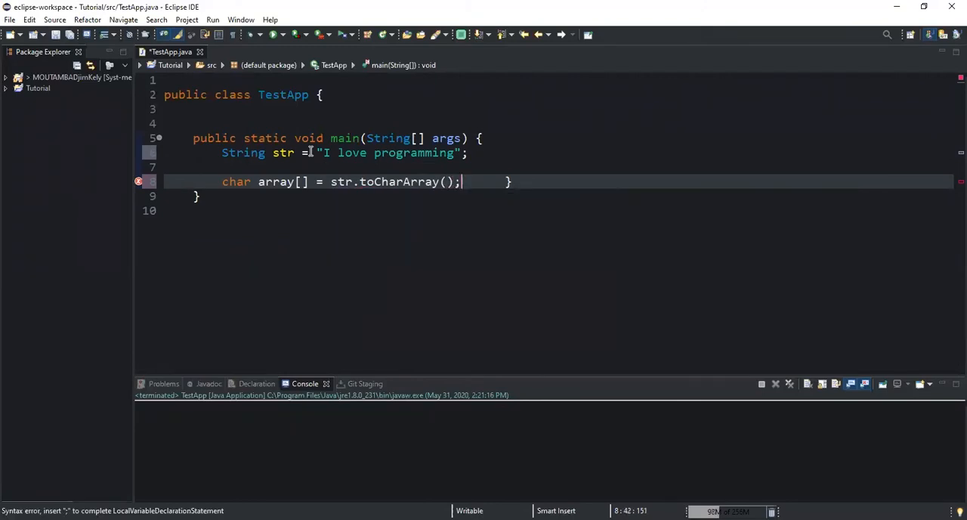
pyautogui.press('Return')
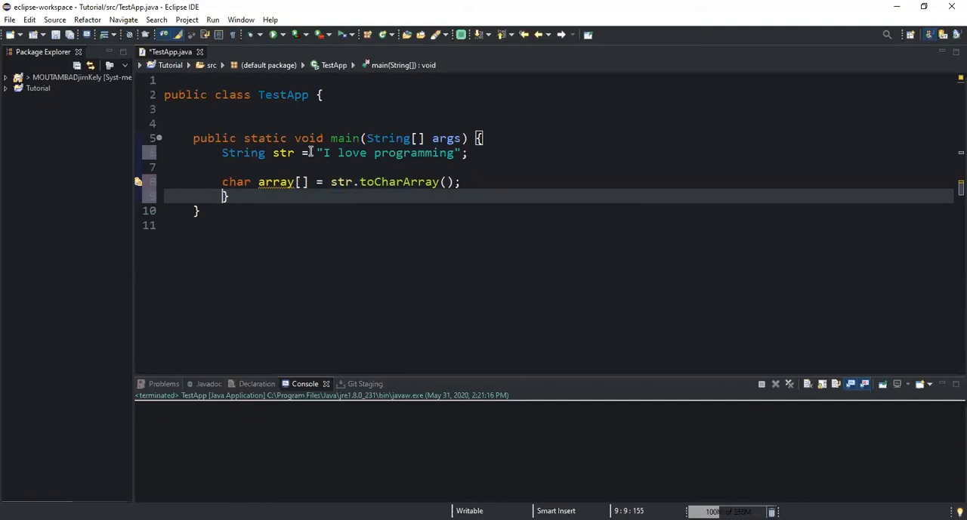
# - Write a for-each loop over array printing each string_characters with System.out.println
pyautogui.click(471, 183)
pyautogui.press('Return')
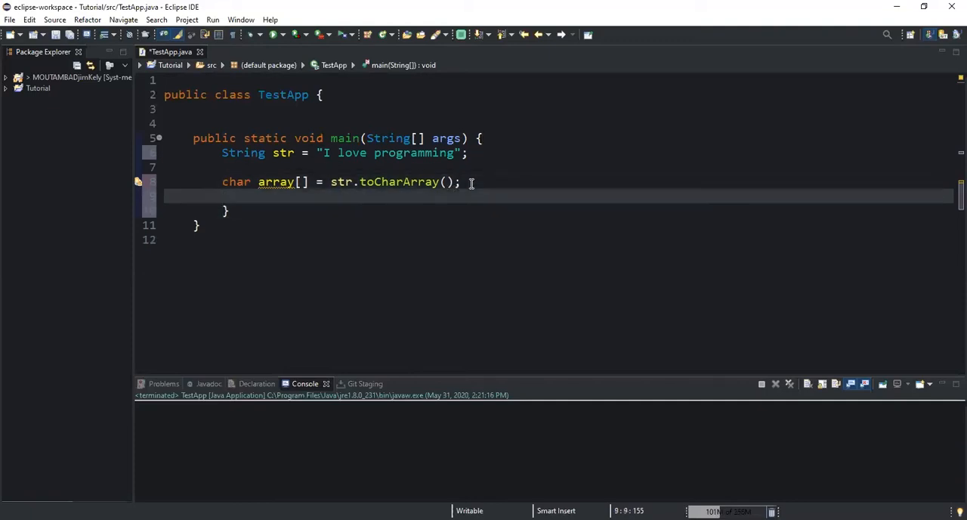
pyautogui.press('Return')
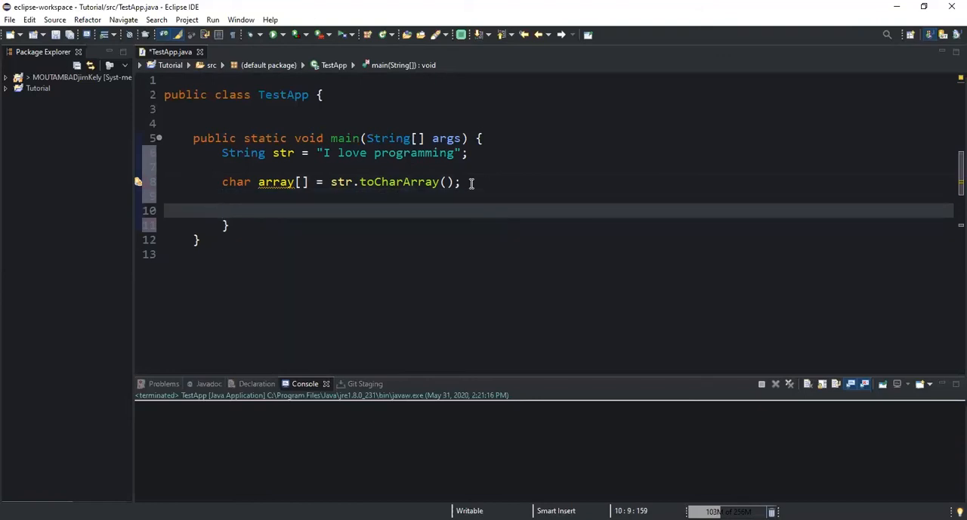
pyautogui.write('for')
pyautogui.write('(')
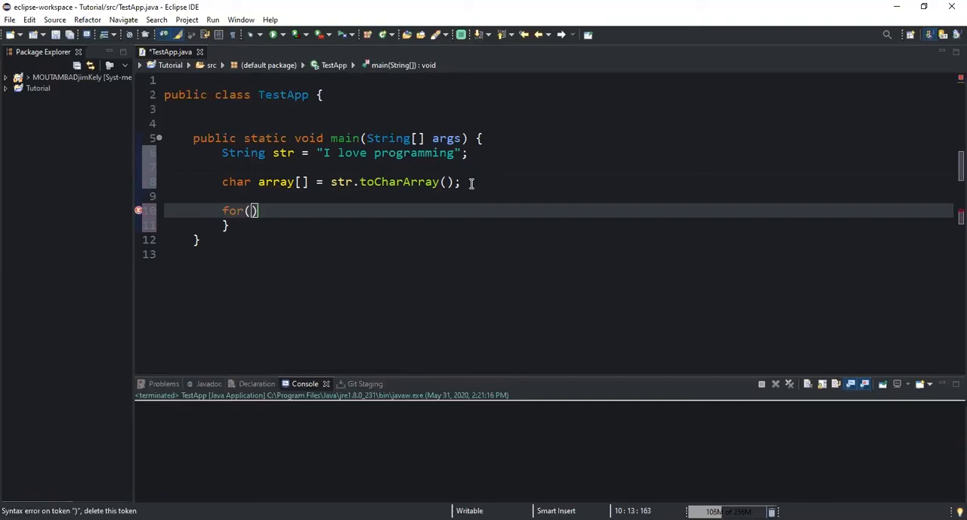
pyautogui.write('char')
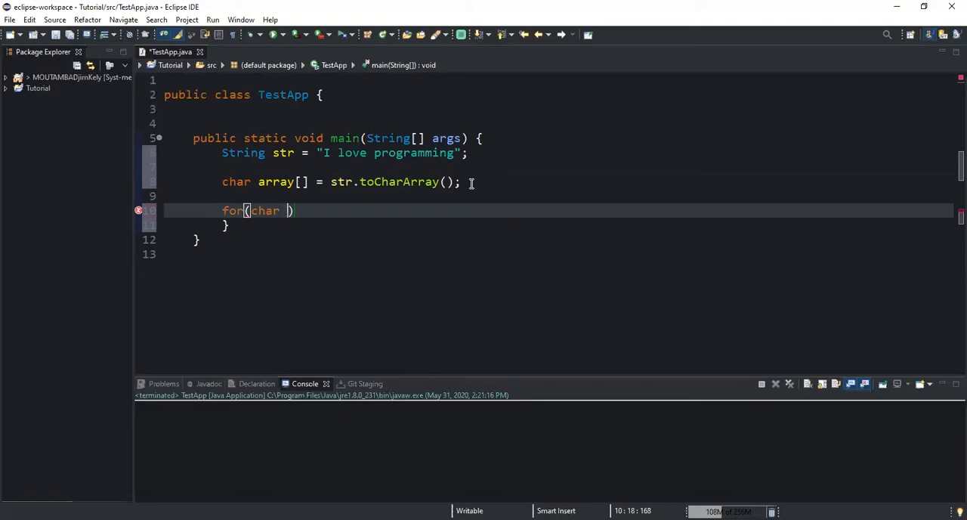
pyautogui.write(' string')
pyautogui.write('_characters')
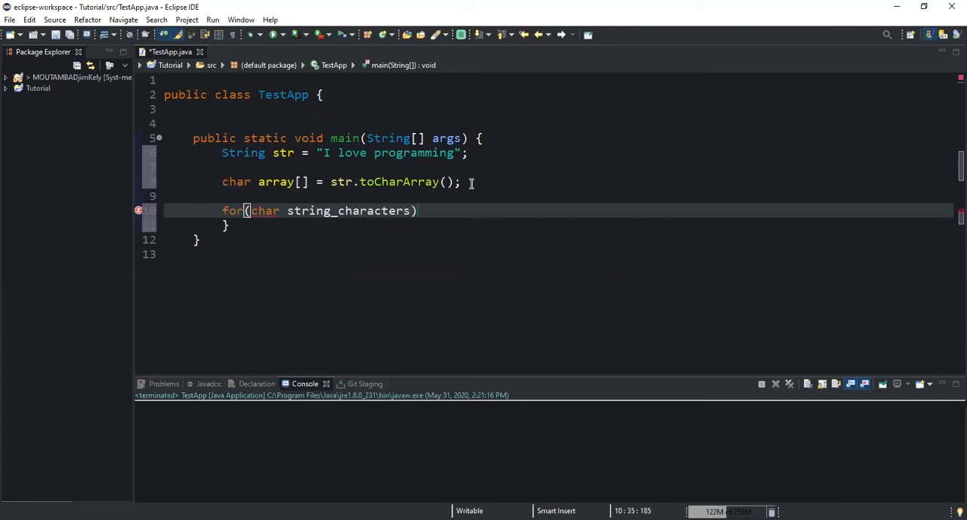
pyautogui.write(' :')
pyautogui.write(' array')
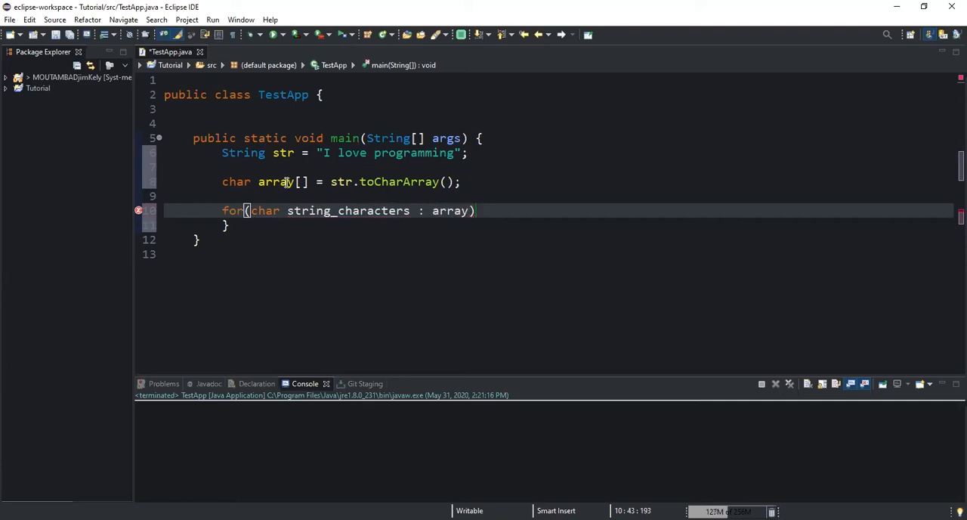
pyautogui.click(500, 210)
pyautogui.write('{')
pyautogui.press('Return')
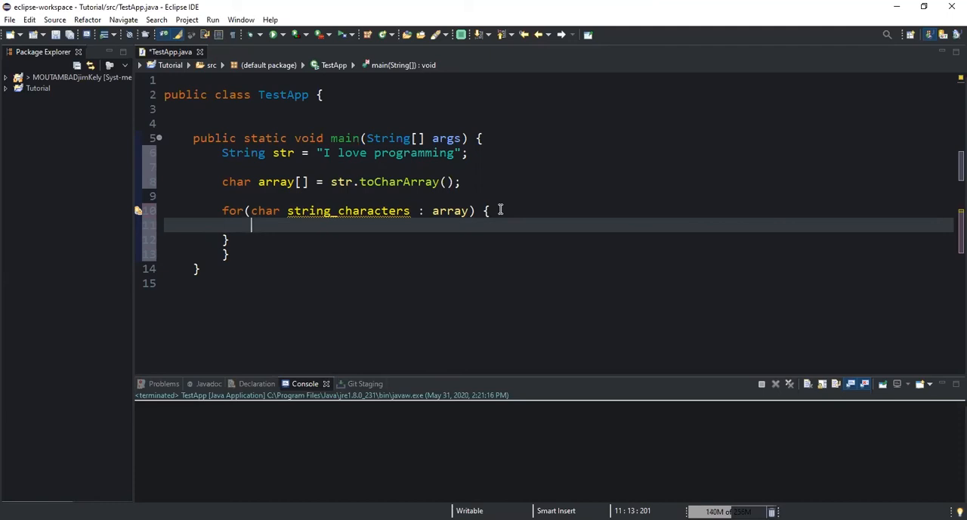
pyautogui.write('System.')
pyautogui.write('out.')
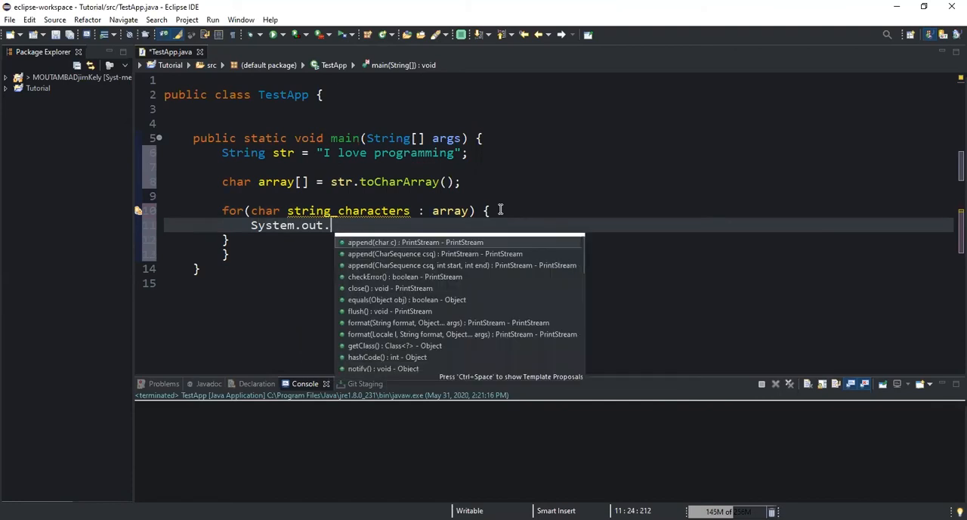
pyautogui.write('println();')
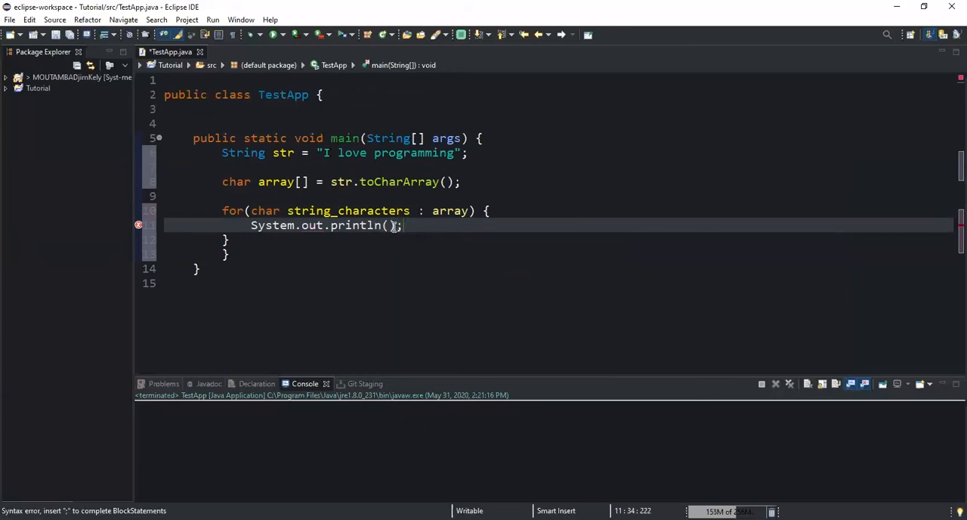
pyautogui.click(393, 225)
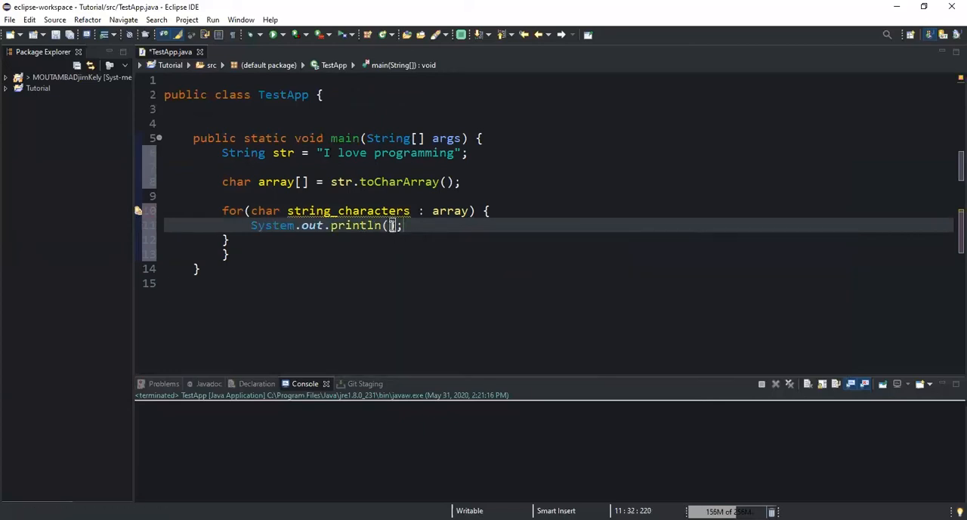
pyautogui.write('string_characters')
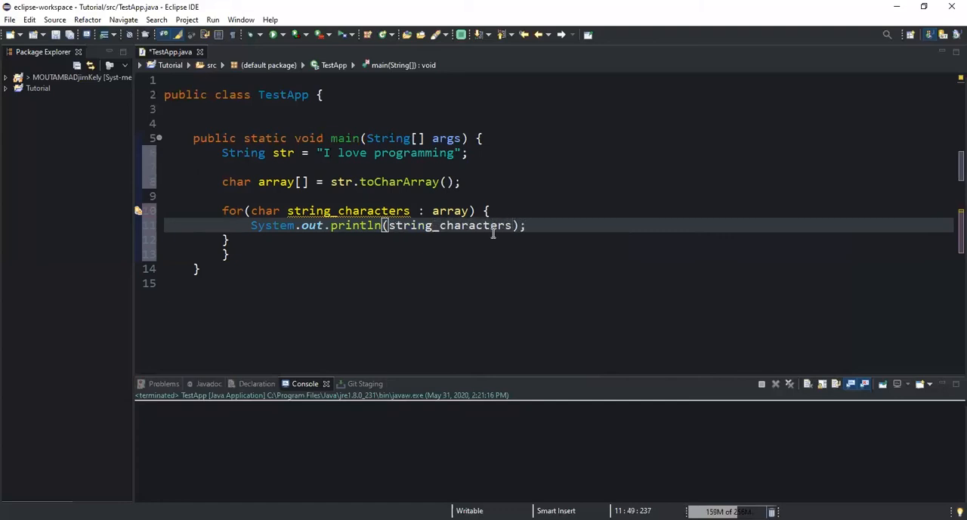
# - Run TestApp and view each character of "I love programming" printed on its own console line
pyautogui.click(533, 226)
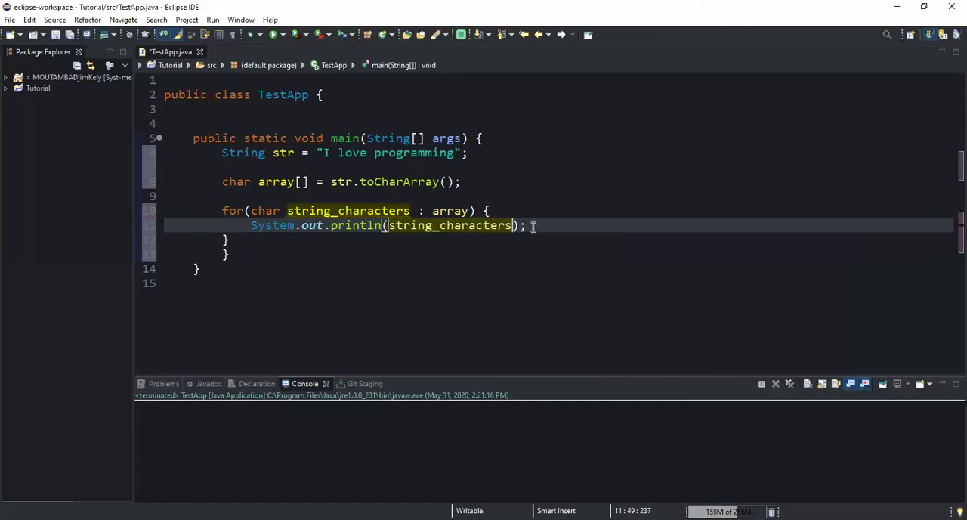
pyautogui.click(271, 34)
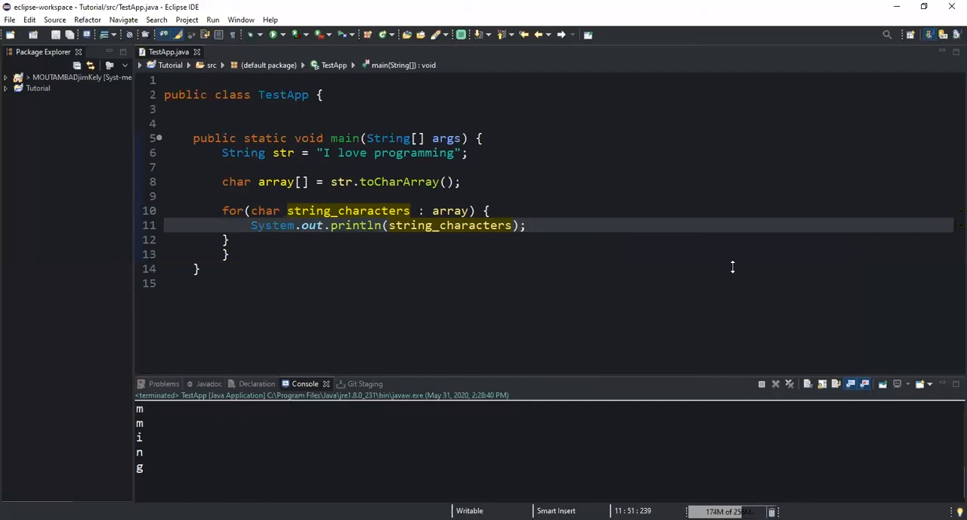
pyautogui.moveTo(735, 375); pyautogui.dragTo(730, 257)
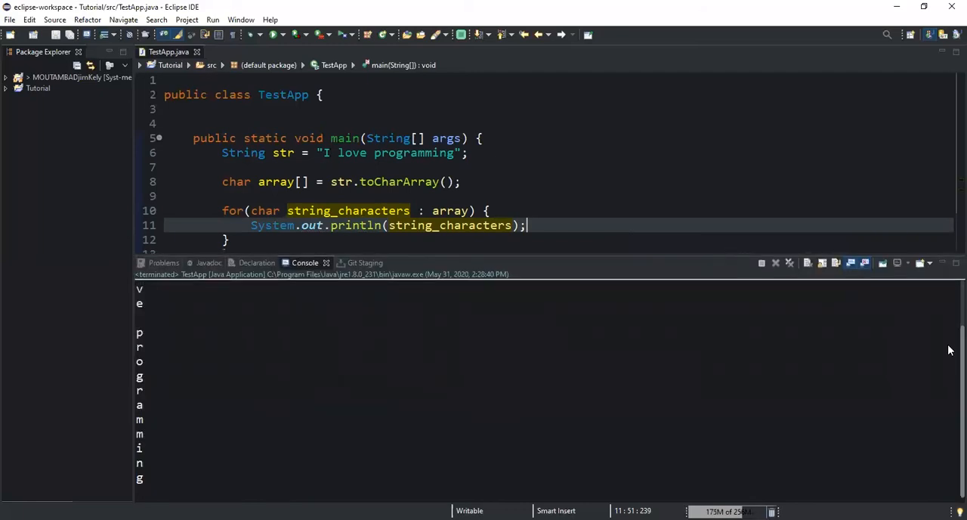
pyautogui.scroll(3, 951, 325)
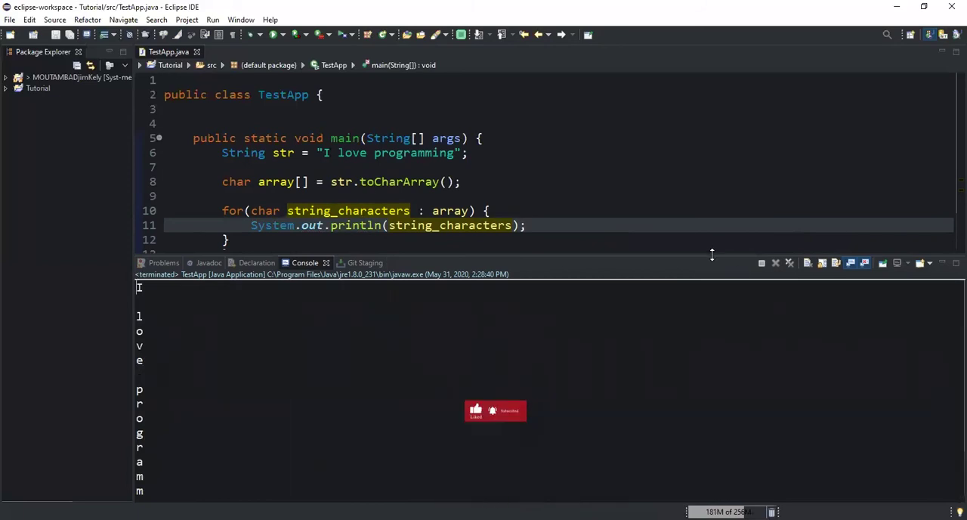
pyautogui.moveTo(713, 253); pyautogui.dragTo(716, 317)
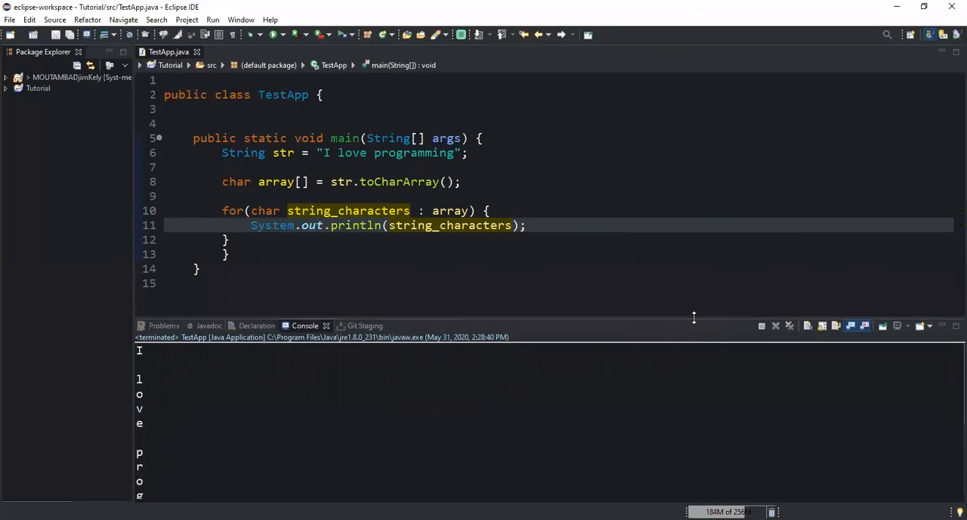
pyautogui.moveTo(694, 315); pyautogui.dragTo(693, 375)
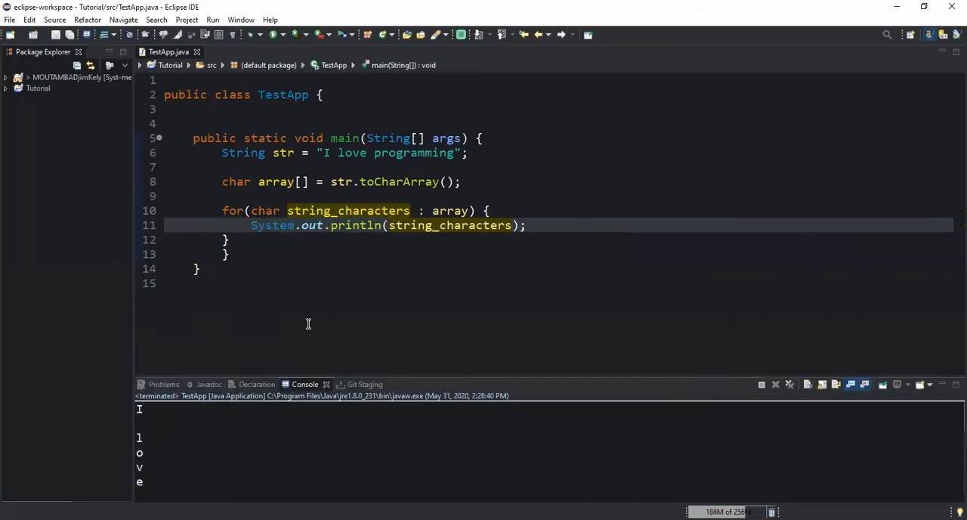
# - Delete the for-each loop from main
pyautogui.click(250, 240)
pyautogui.press('Return')
pyautogui.press('Return')
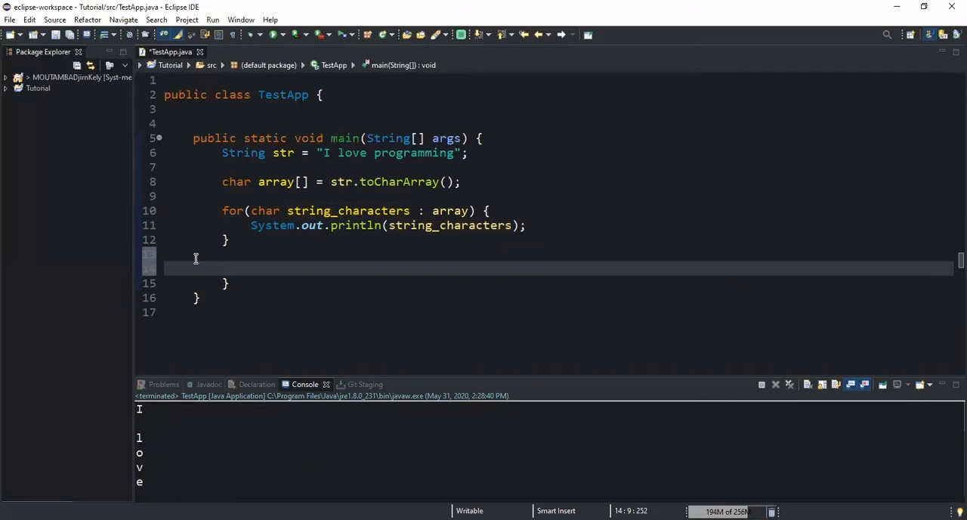
pyautogui.click(231, 240)
pyautogui.moveTo(230, 240); pyautogui.dragTo(223, 210)
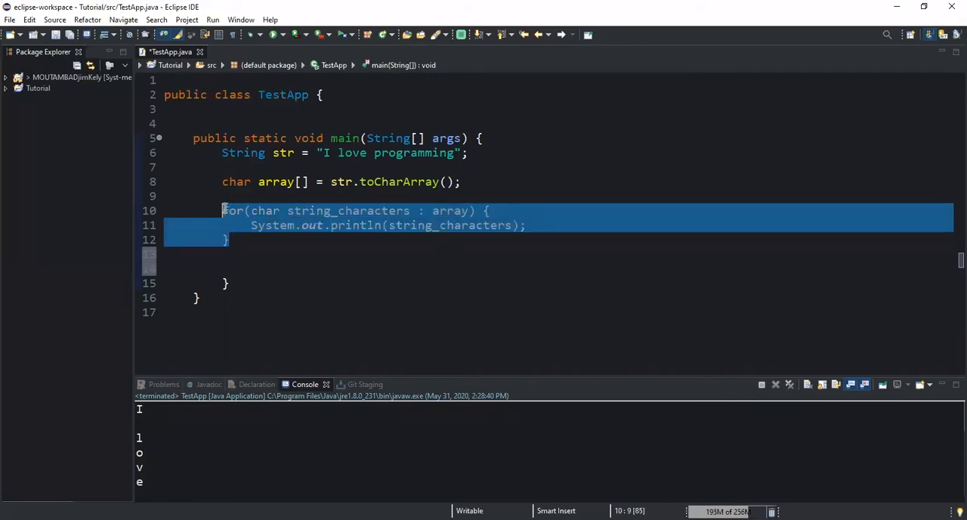
pyautogui.press('Delete')
pyautogui.write('system.out')
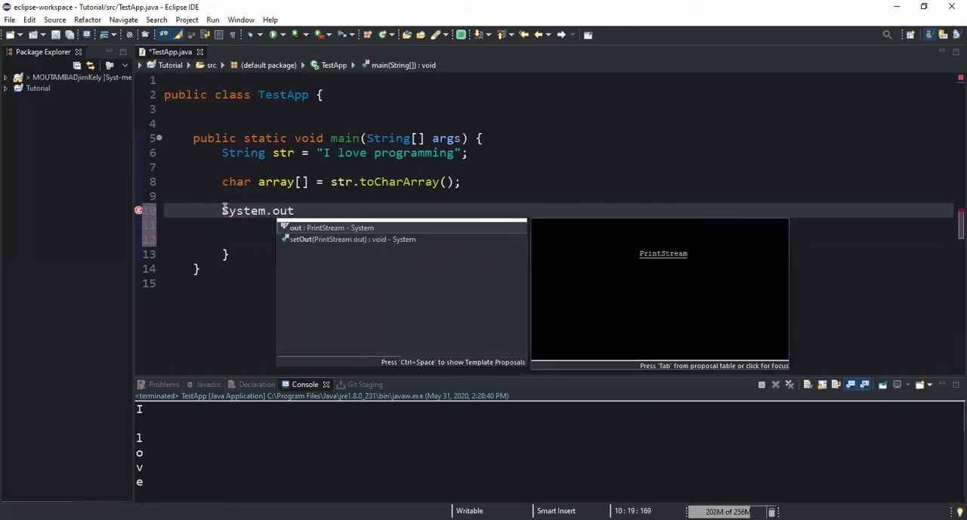
pyautogui.write('.println')
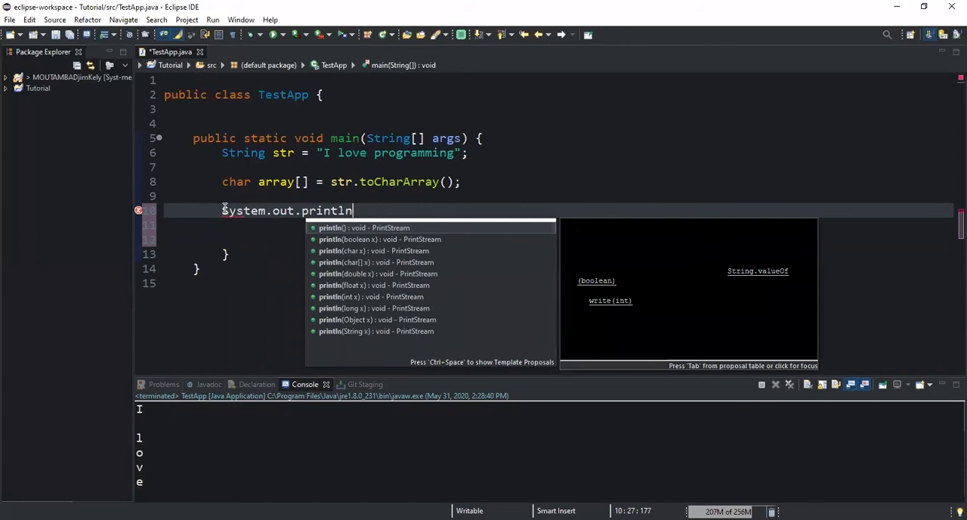
pyautogui.write('();')
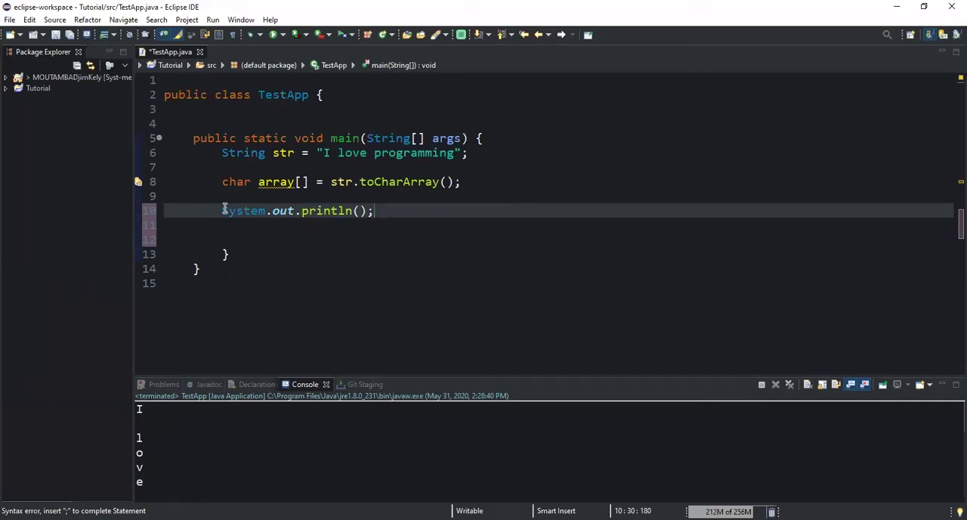
# - Print array[5] with a single System.out.println and run the program
pyautogui.click(362, 211)
pyautogui.write('array')
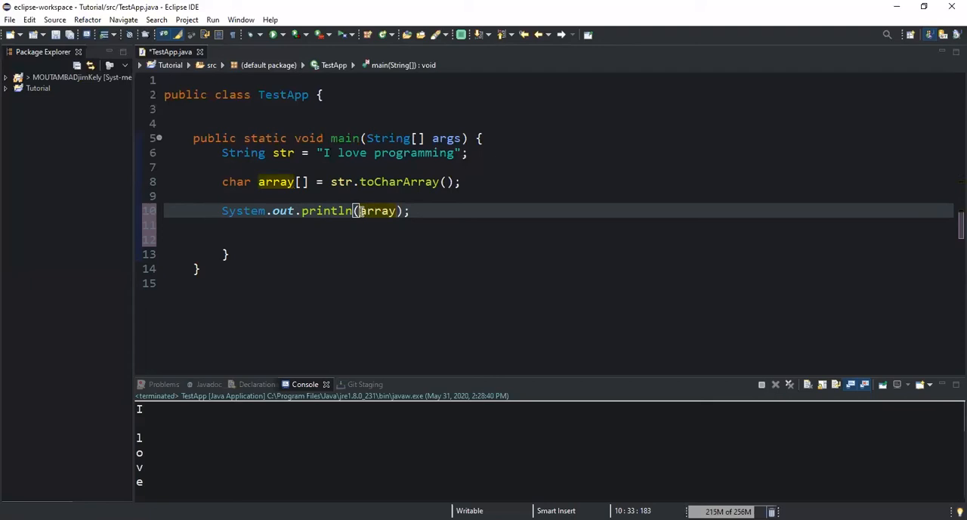
pyautogui.write('[')
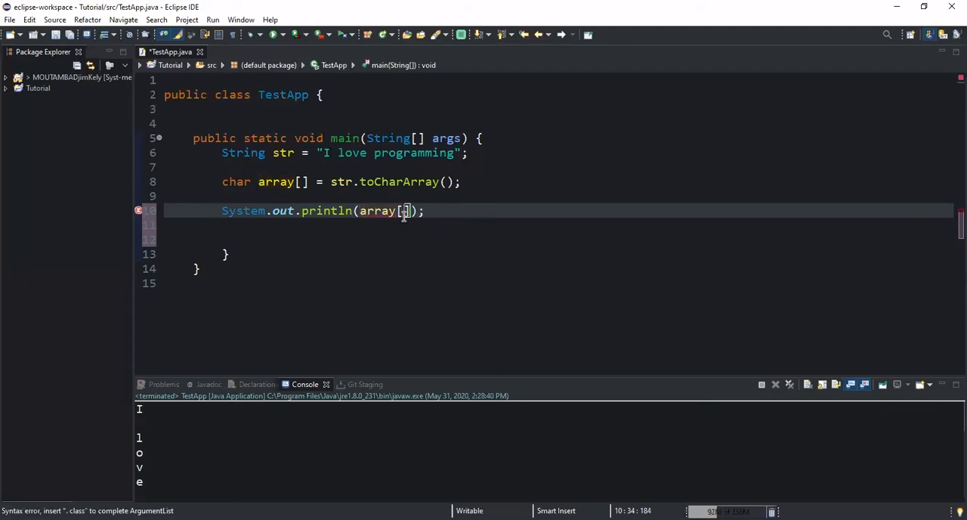
pyautogui.write('5')
pyautogui.click(273, 34)
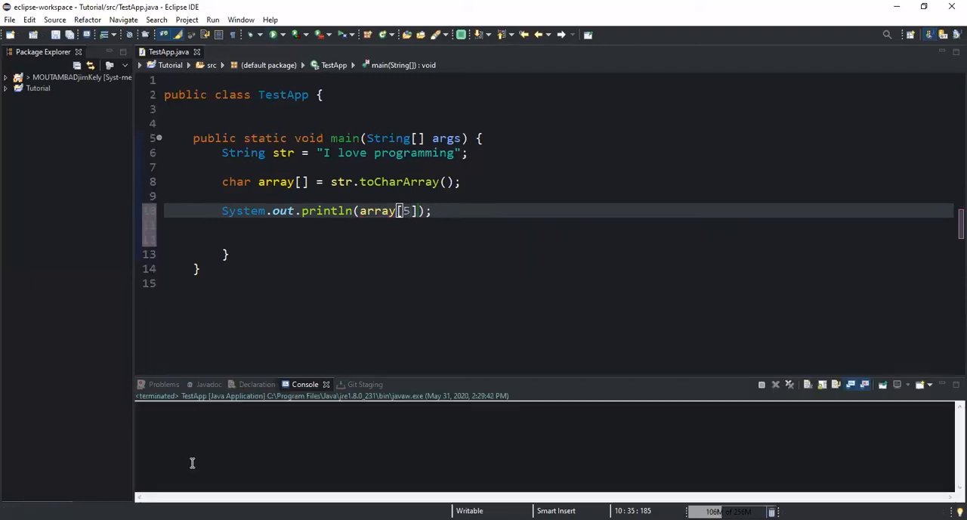
# - Check the console printed e, then erase array[5] leaving an empty println()
pyautogui.moveTo(145, 412); pyautogui.dragTo(133, 412)
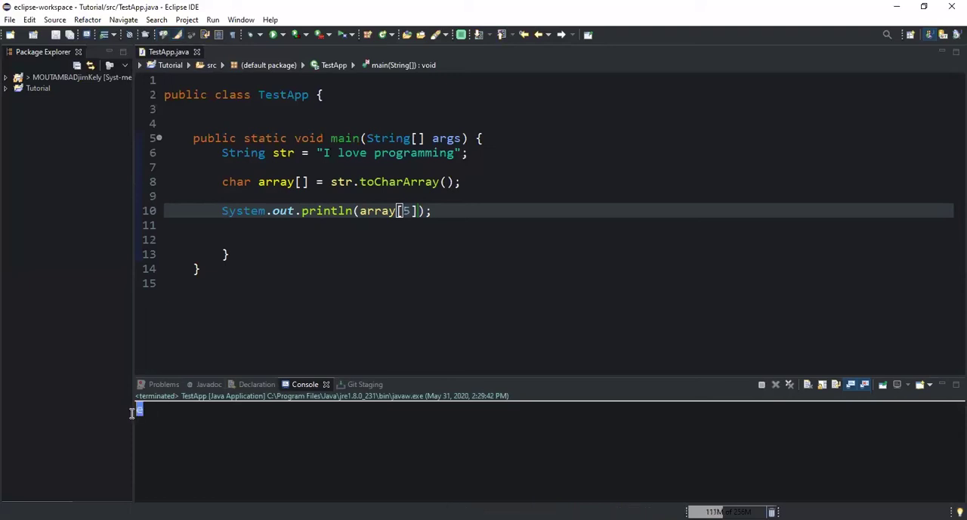
pyautogui.click(408, 211)
pyautogui.doubleClick(408, 211)
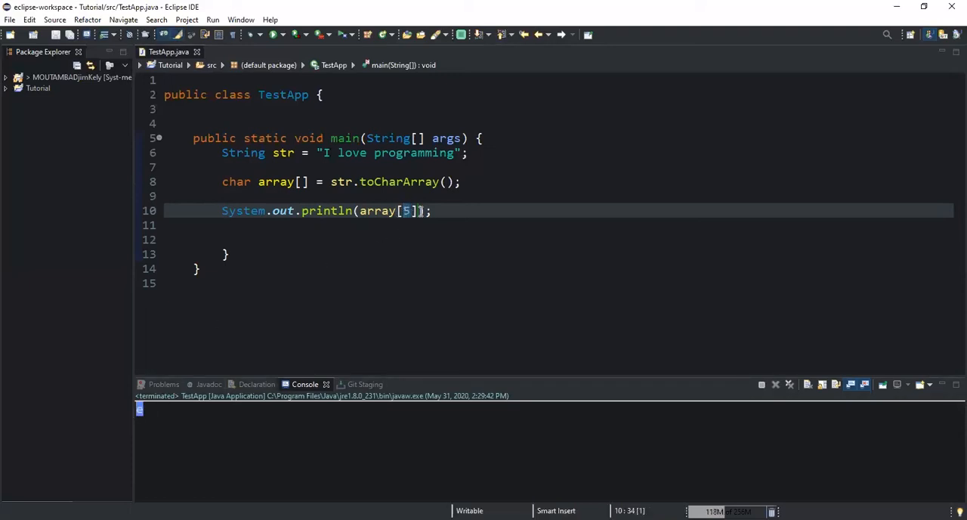
pyautogui.click(417, 211)
pyautogui.press('BackSpace')
pyautogui.press('BackSpace')
pyautogui.press('BackSpace')
pyautogui.press('BackSpace')
pyautogui.press('BackSpace')
pyautogui.press('BackSpace')
pyautogui.press('BackSpace')
pyautogui.press('BackSpace')
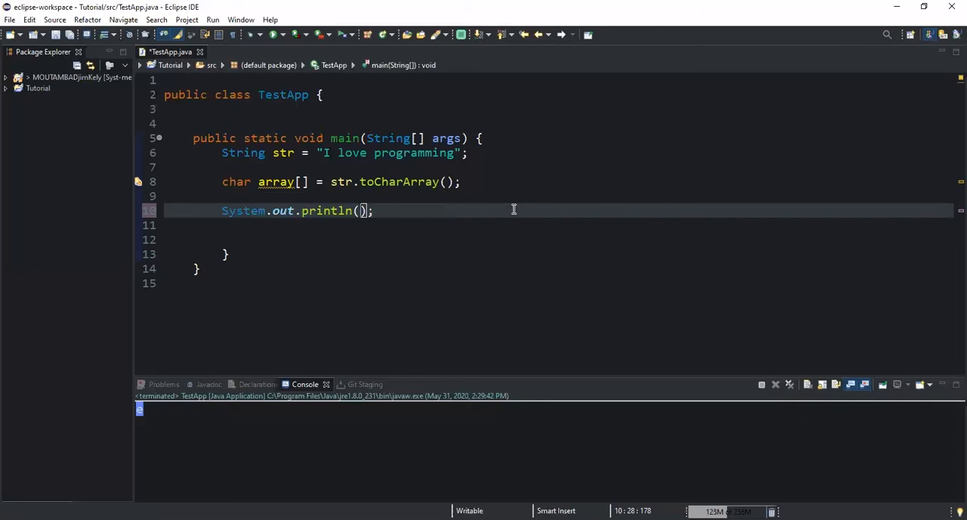
pyautogui.write('Arrays.toStro')
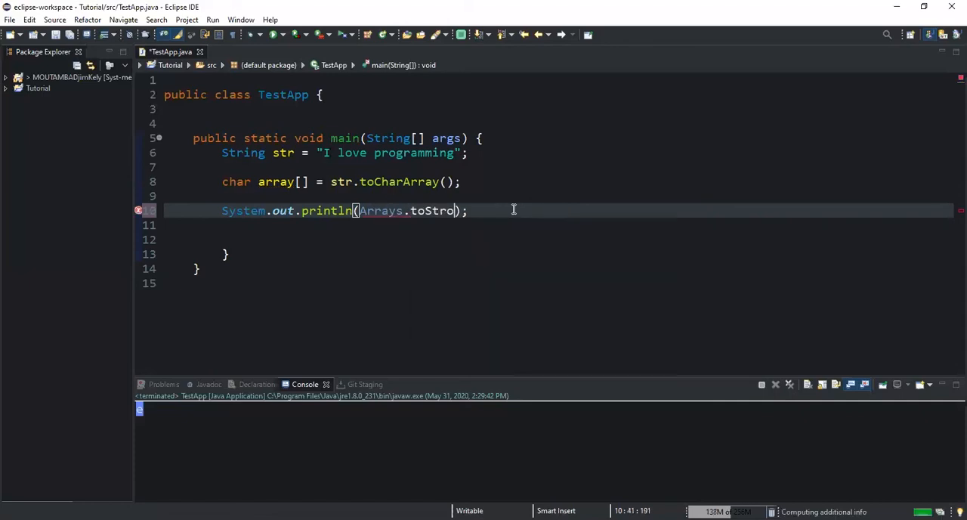
pyautogui.write('ing')
# - Pass Arrays.toString(array) to println, correcting the toString typo
pyautogui.press('BackSpace')
pyautogui.press('BackSpace')
pyautogui.press('BackSpace')
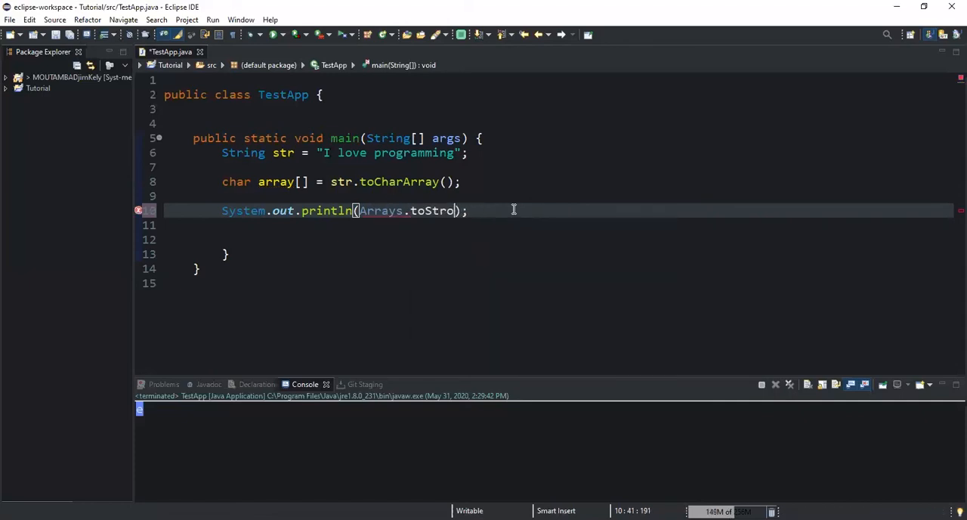
pyautogui.press('BackSpace')
pyautogui.write('ing(')
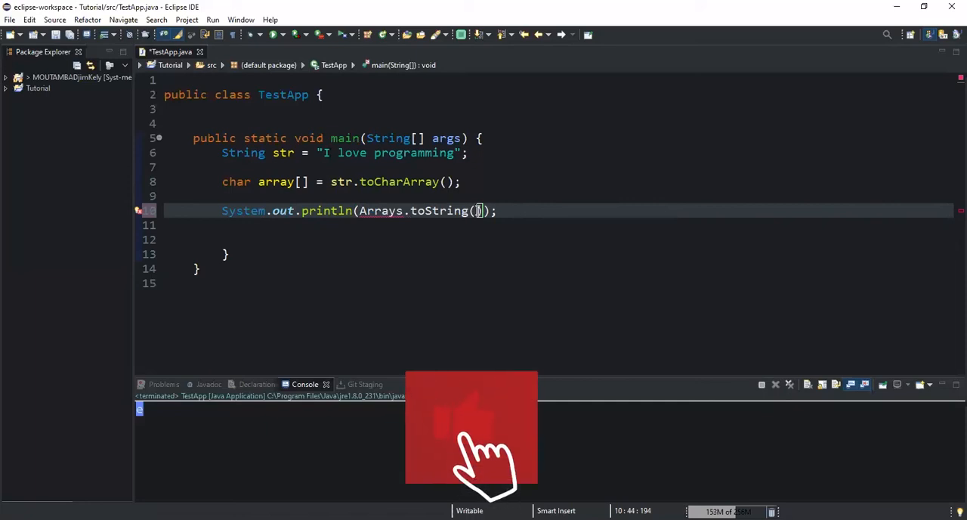
pyautogui.write('array')
pyautogui.doubleClick(279, 181)
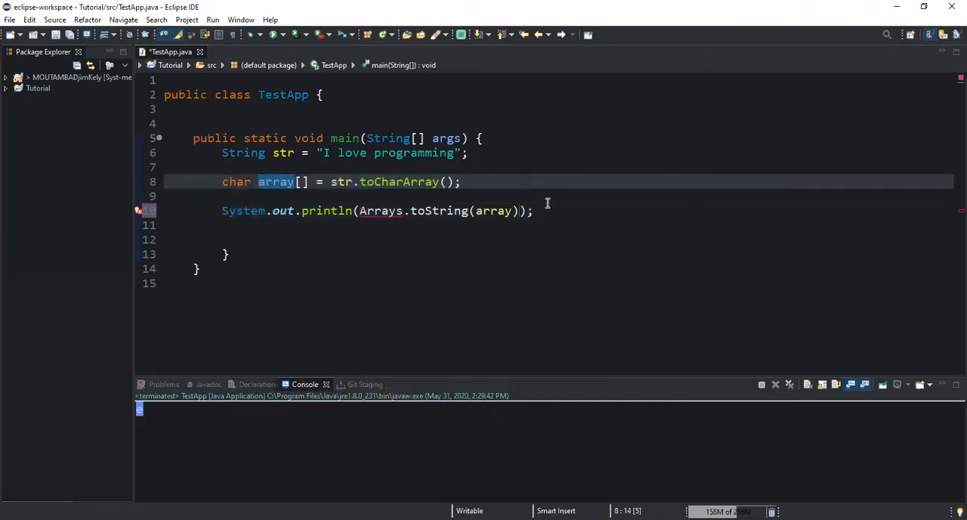
pyautogui.click(548, 211)
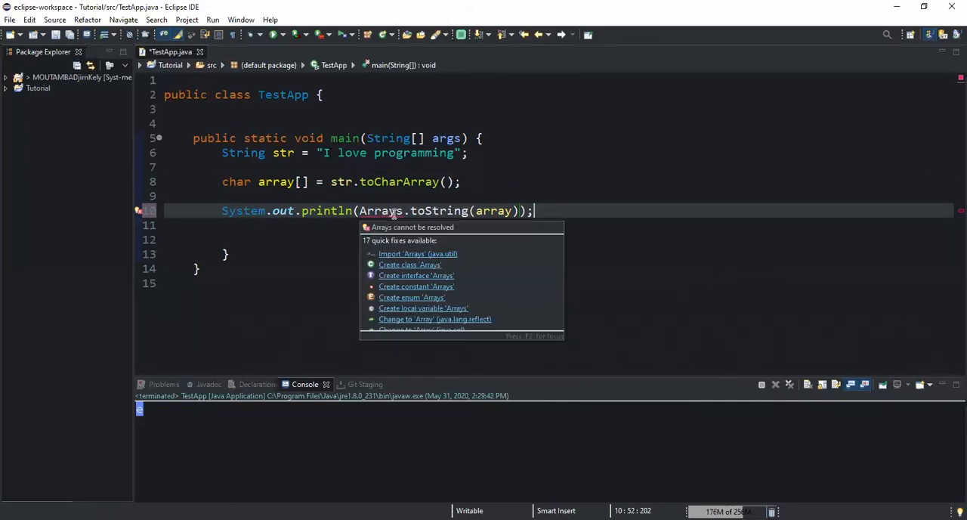
pyautogui.moveTo(381, 211)
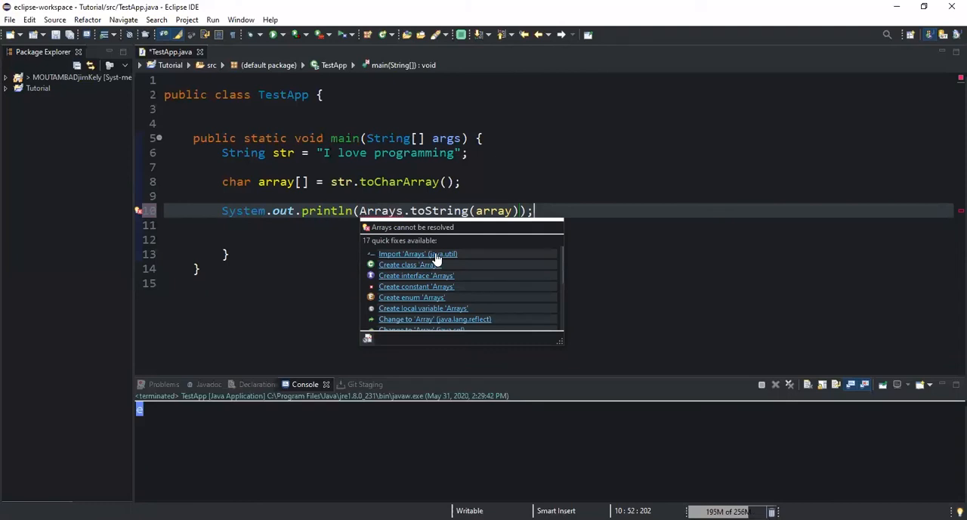
# - Import java.util.Arrays via Quick Fix and run the program
pyautogui.click(418, 254)
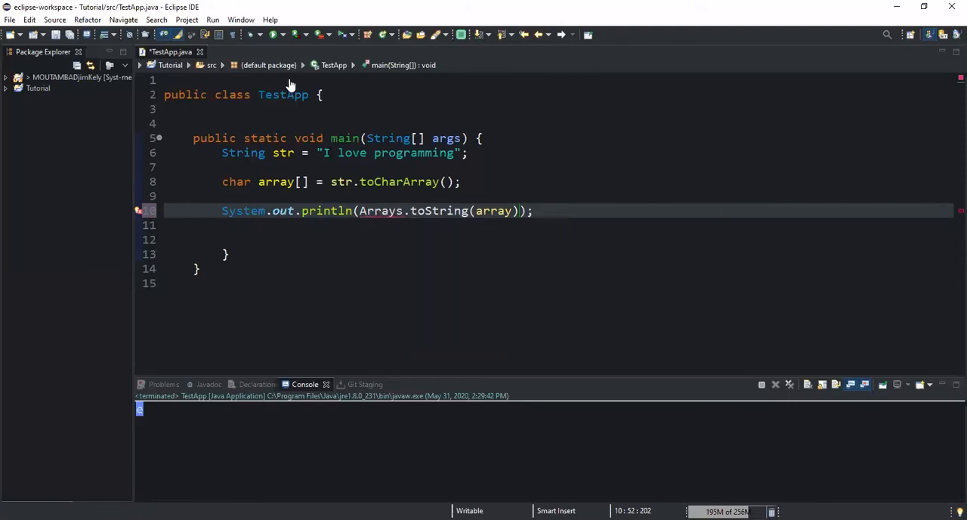
pyautogui.click(336, 82)
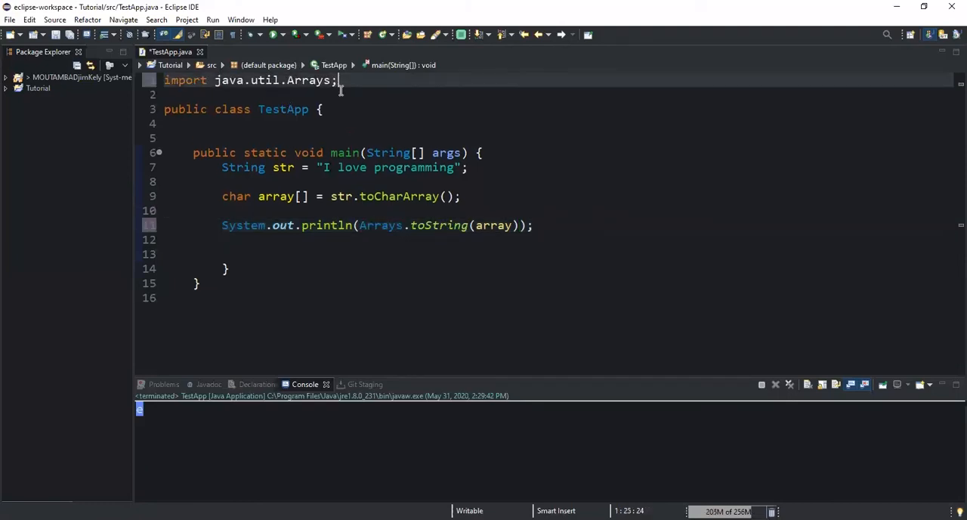
pyautogui.click(554, 212)
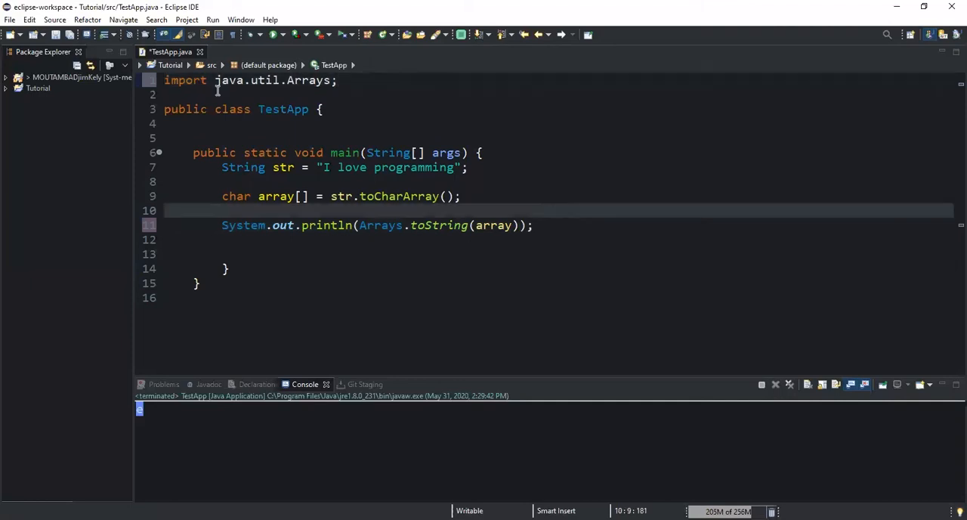
pyautogui.click(274, 35)
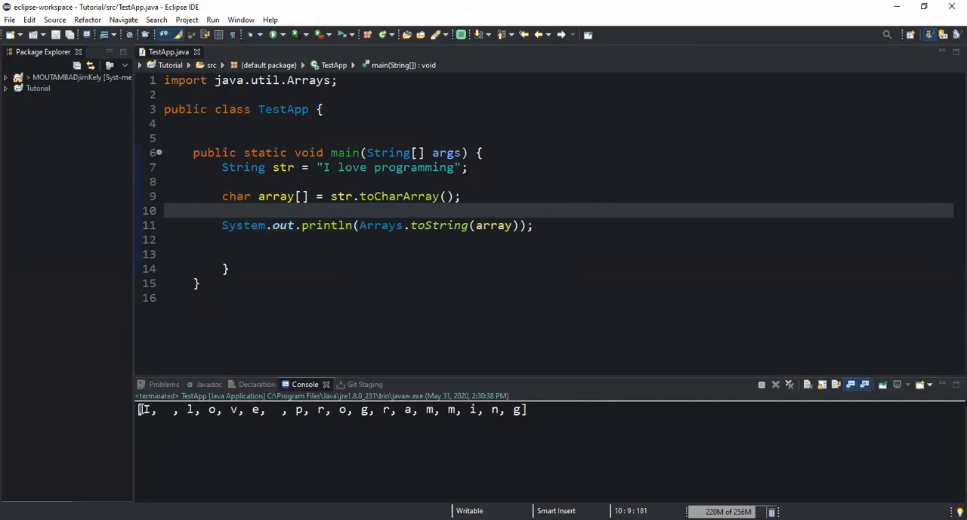
# - Inspect the console output showing the bracketed character list, including the space
pyautogui.moveTo(143, 411); pyautogui.dragTo(521, 410)
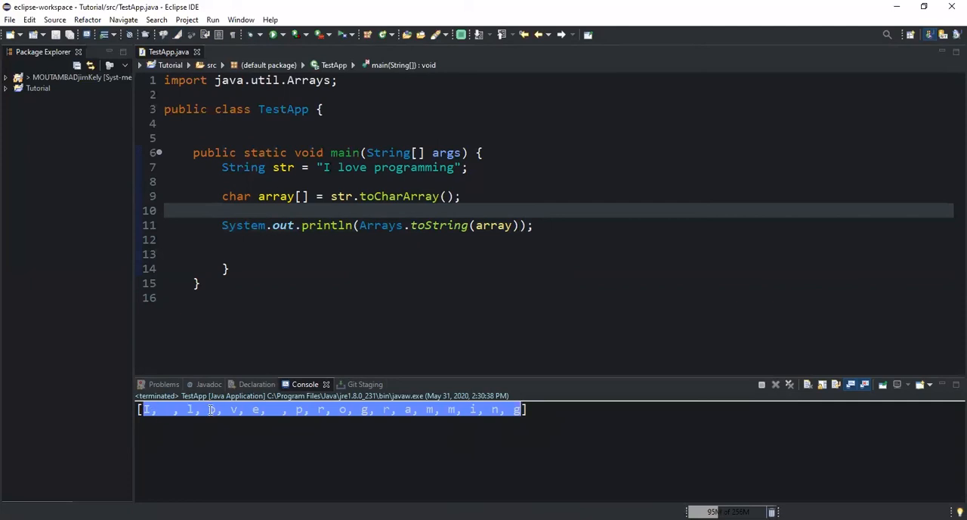
pyautogui.click(191, 443)
pyautogui.moveTo(160, 411); pyautogui.dragTo(168, 411)
pyautogui.click(189, 411)
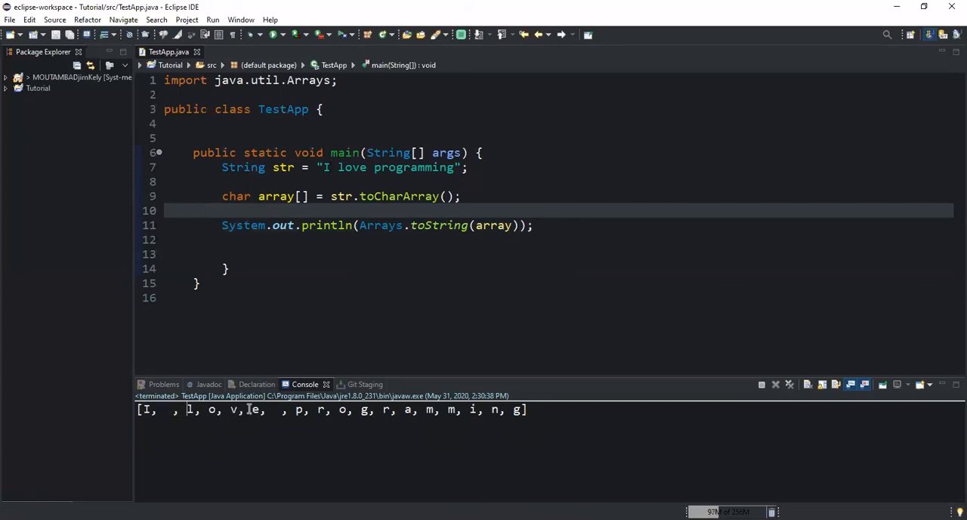